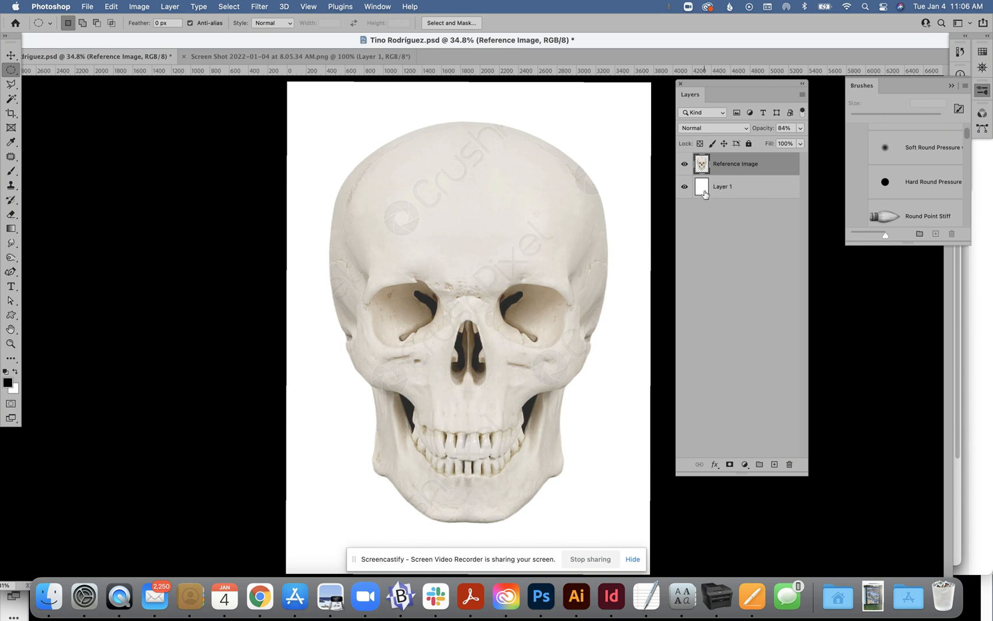
Step: Check the white background by hiding and reshowing Layer 1, and add a new layer above the Reference Image layer
{"action": "left_click", "coordinate": [684, 187]}
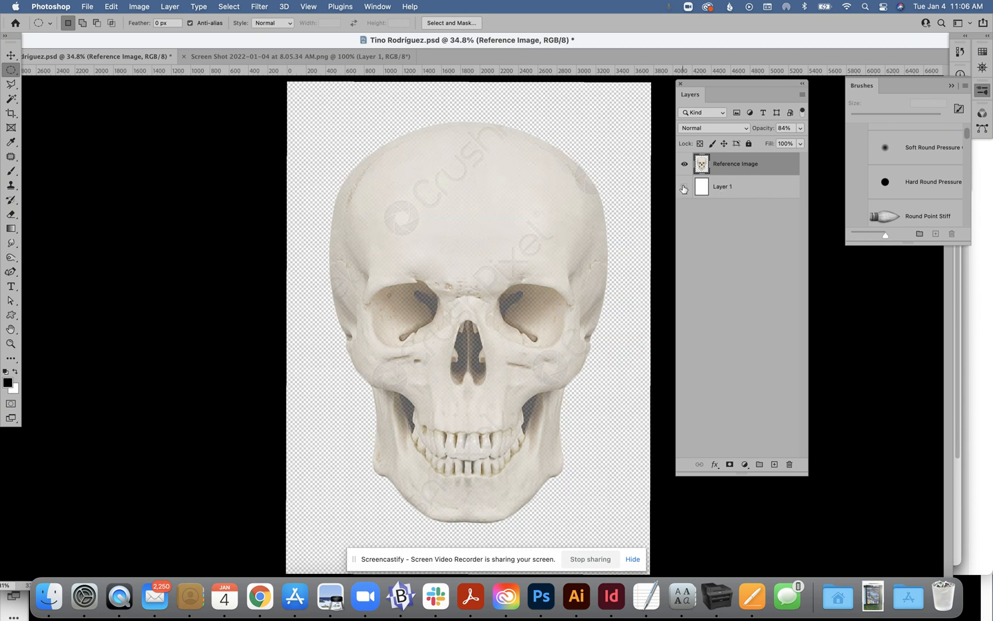
{"action": "left_click", "coordinate": [684, 186]}
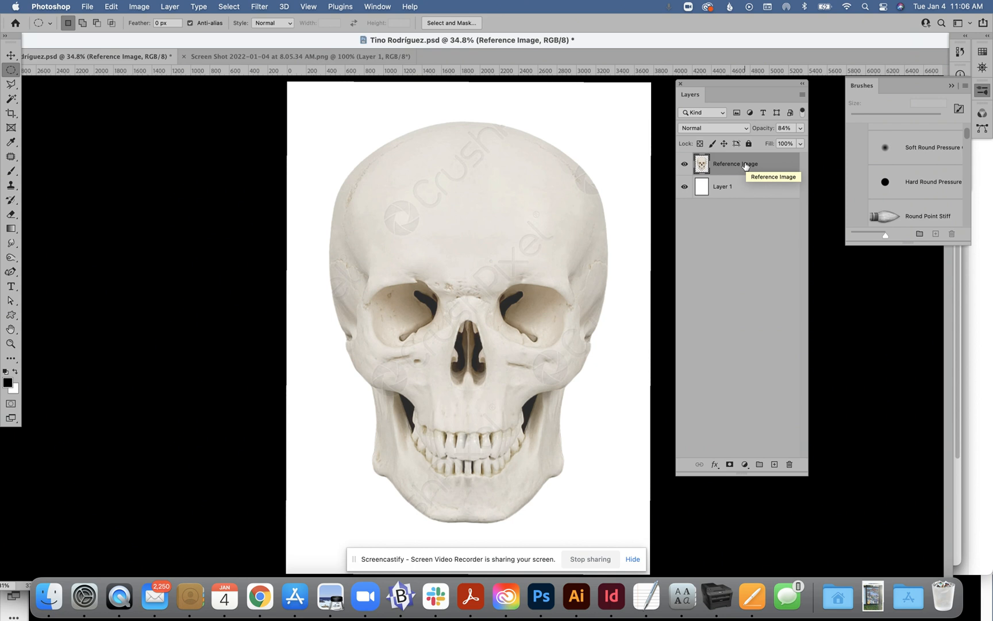
{"action": "left_click", "coordinate": [775, 464]}
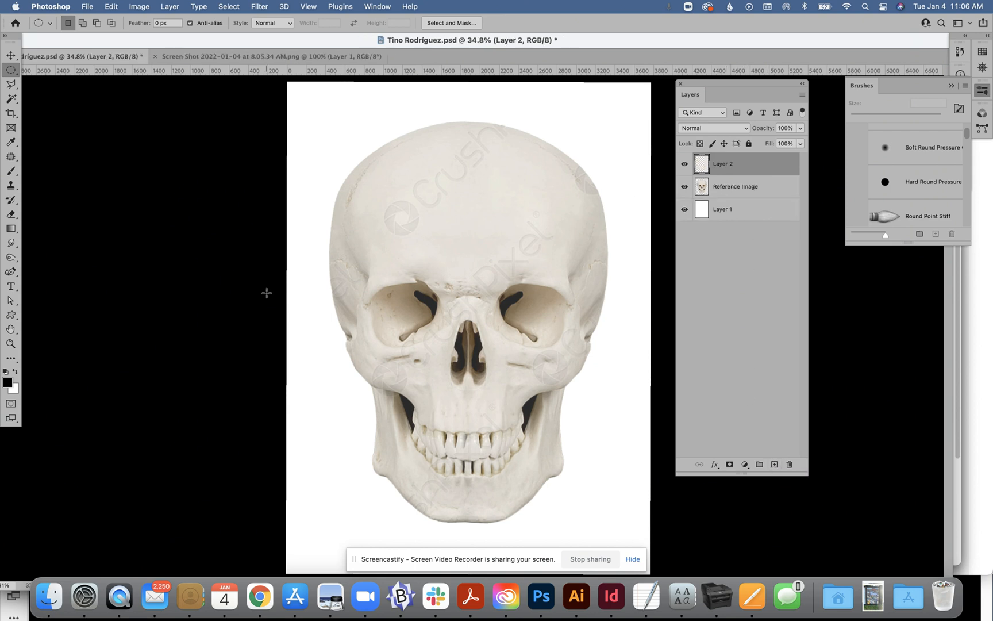
Step: Activate the Brush tool and turn off its existing paint symmetry
{"action": "left_click", "coordinate": [12, 173]}
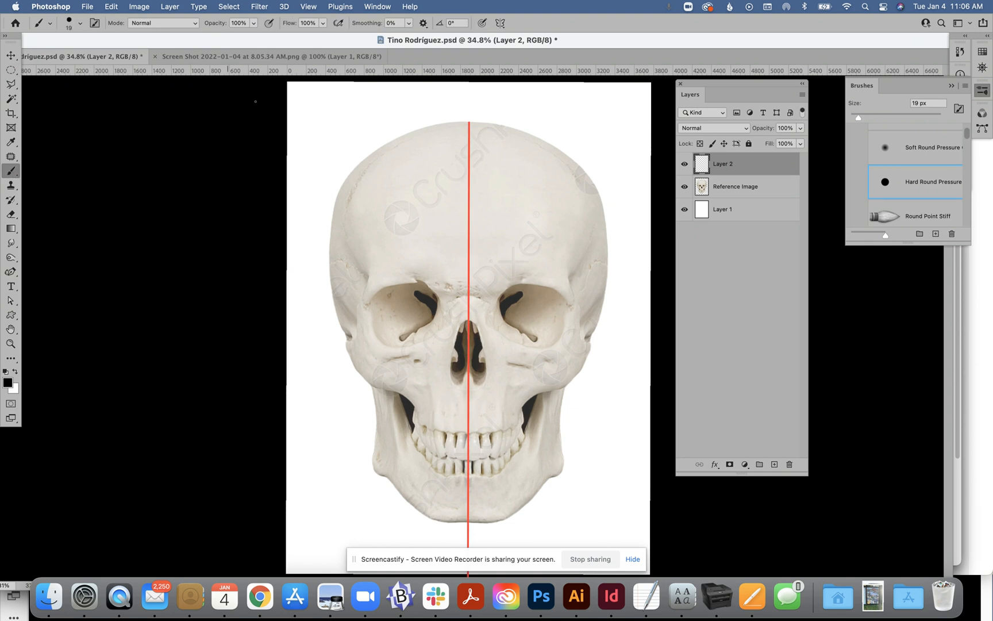
{"action": "left_click", "coordinate": [500, 24]}
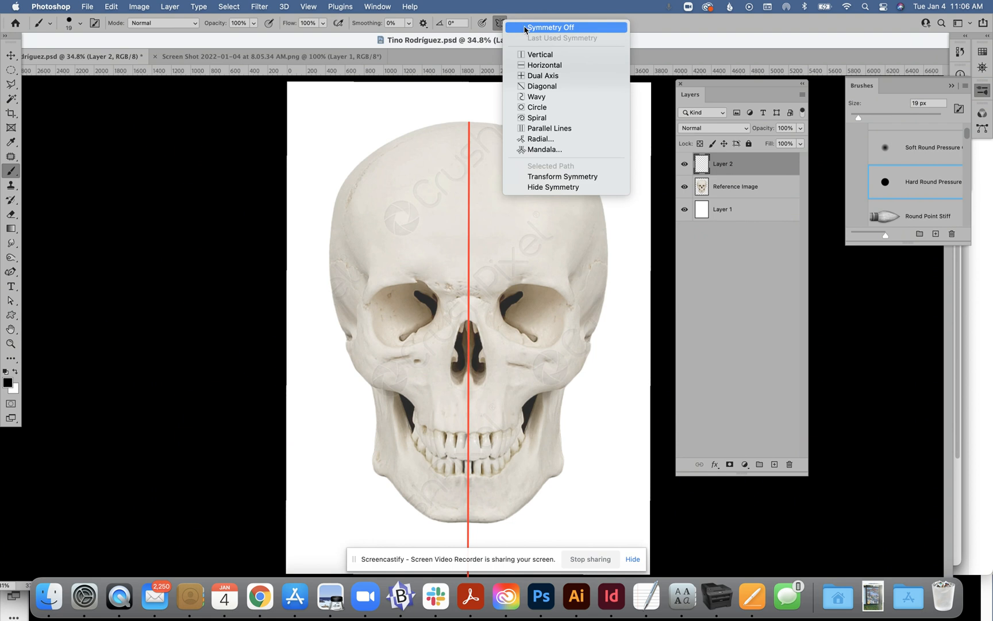
{"action": "left_click", "coordinate": [549, 27]}
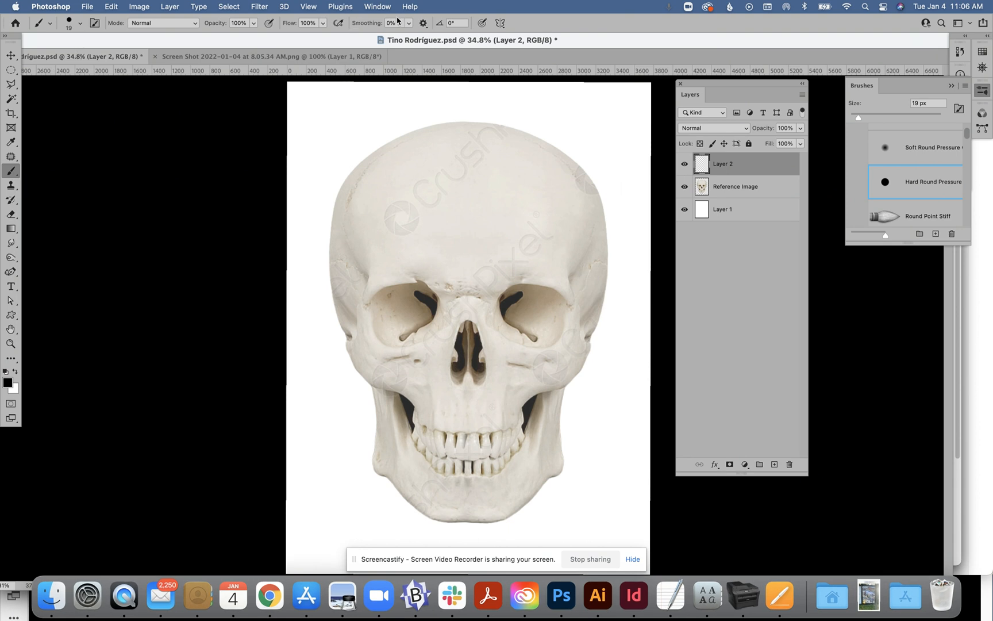
Step: Set the brush to Hard Round Pressure Opacity with a size of 22 px
{"action": "left_click", "coordinate": [79, 25]}
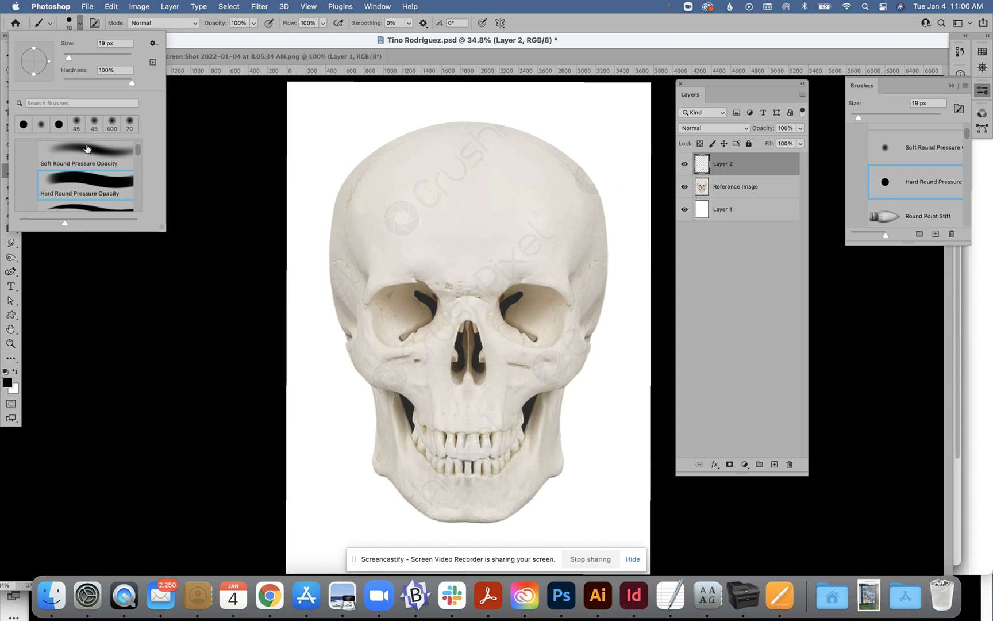
{"action": "left_click", "coordinate": [72, 184]}
{"action": "left_click_drag", "start_coordinate": [69, 57], "coordinate": [70, 60]}
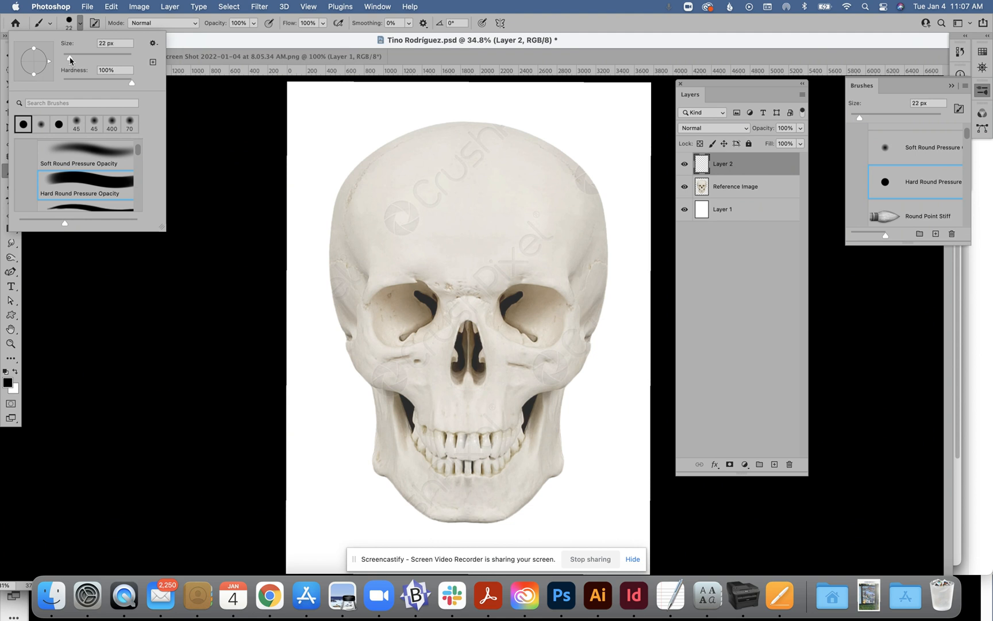
{"action": "left_click", "coordinate": [268, 90]}
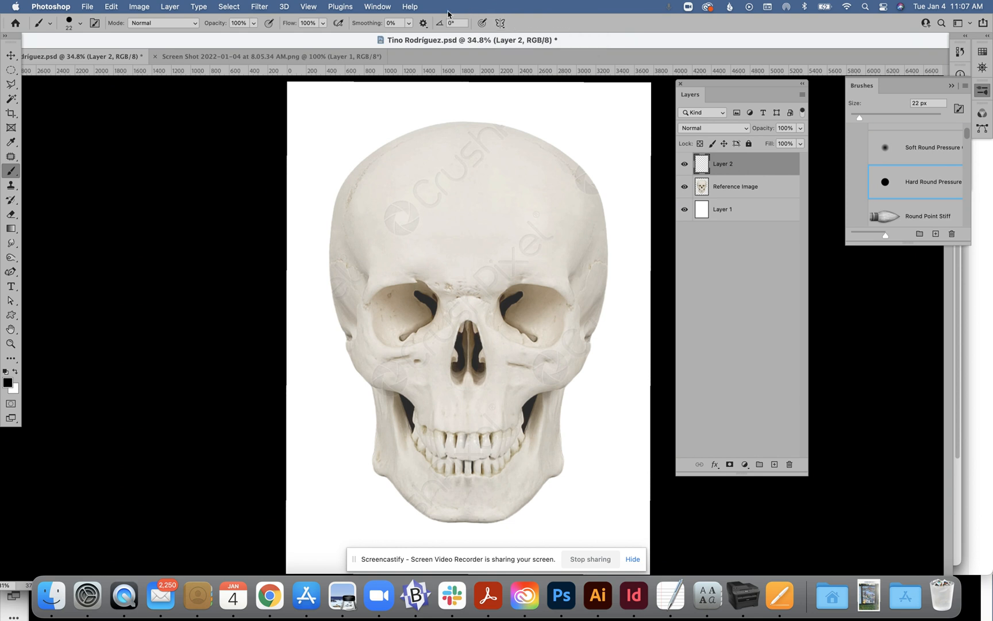
Step: Turn on vertical paint symmetry and stretch its axis to about 126% so it extends past the skull's crown and chin
{"action": "left_click", "coordinate": [500, 26]}
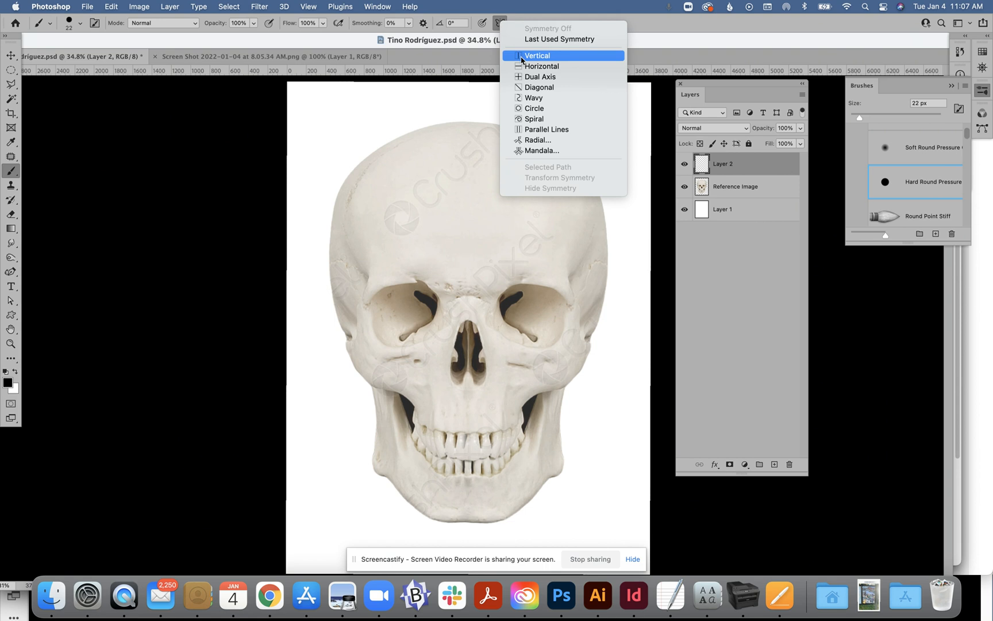
{"action": "left_click", "coordinate": [521, 57]}
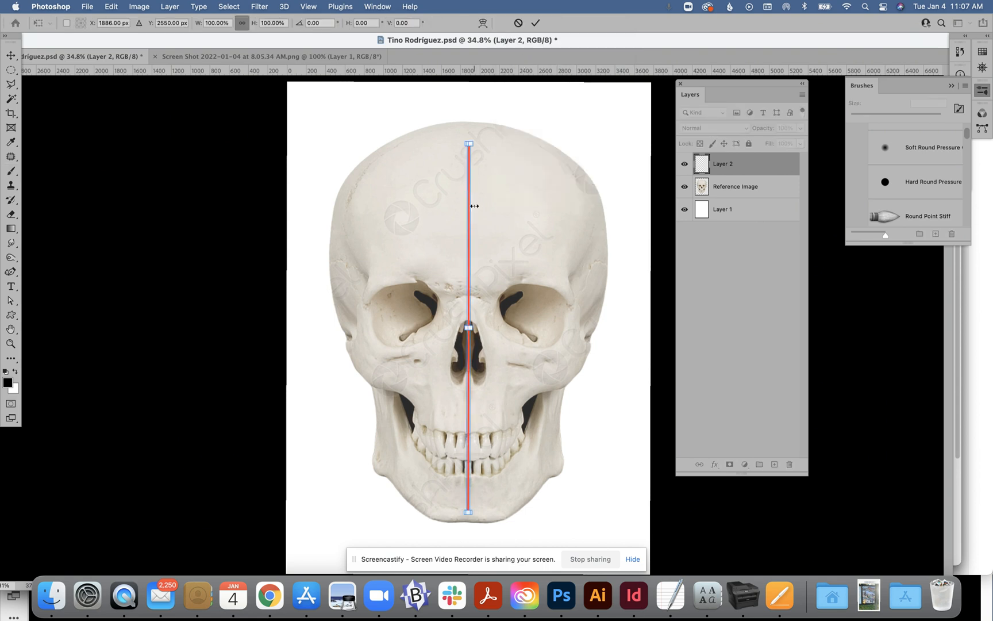
{"action": "left_click_drag", "start_coordinate": [469, 143], "coordinate": [476, 89]}
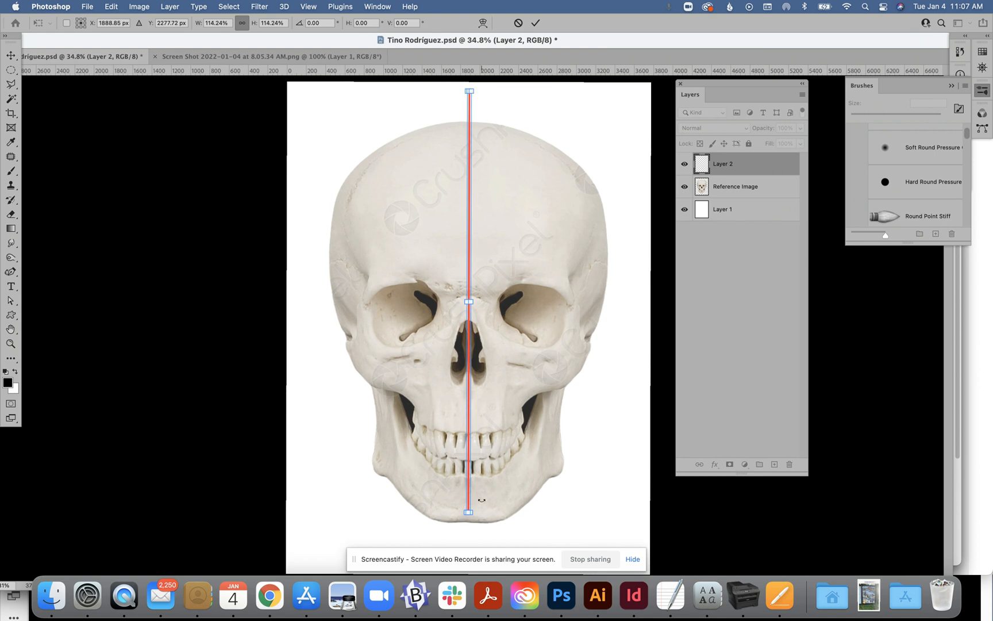
{"action": "left_click_drag", "start_coordinate": [469, 512], "coordinate": [476, 558]}
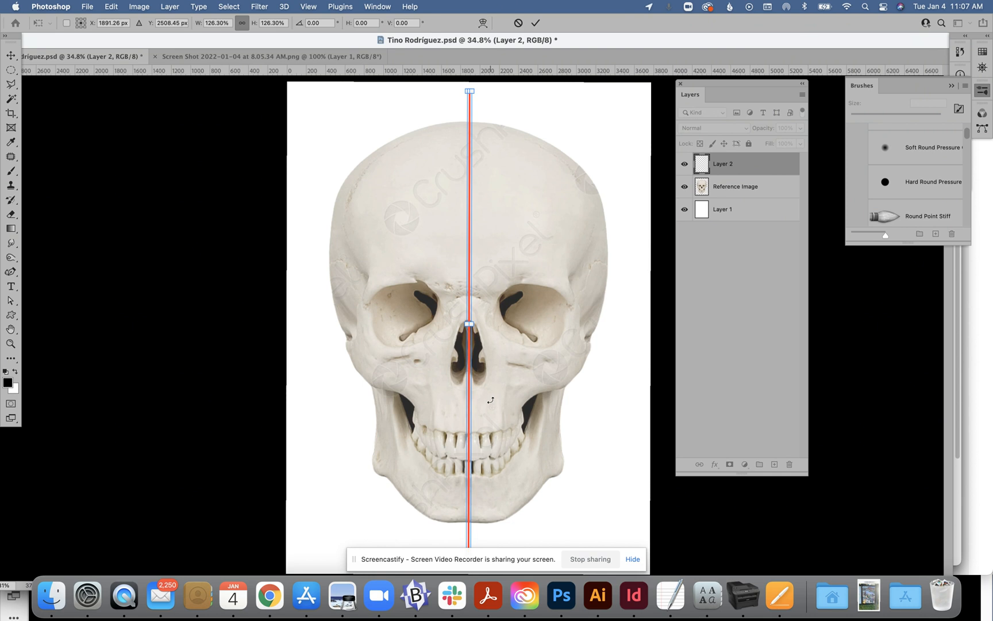
{"action": "key", "text": "Return"}
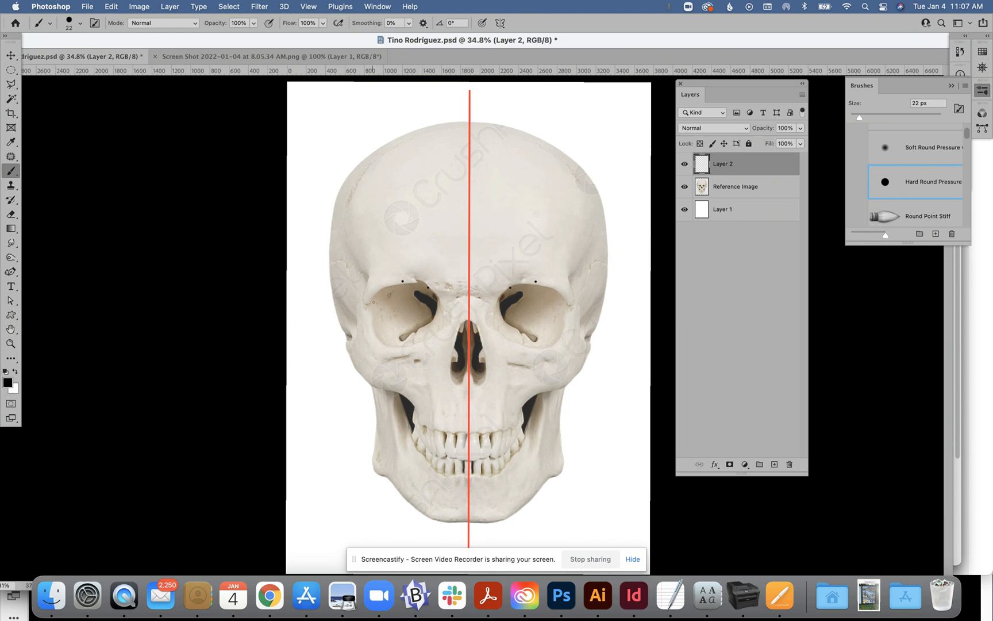
Step: Trace the eye sockets as closed, mirrored polygons with connected straight black brush segments
{"action": "left_click", "coordinate": [368, 303], "text": "shift"}
{"action": "left_click", "coordinate": [369, 326], "text": "shift"}
{"action": "left_click", "coordinate": [381, 344], "text": "shift"}
{"action": "left_click", "coordinate": [401, 346], "text": "shift"}
{"action": "left_click", "coordinate": [432, 325], "text": "shift"}
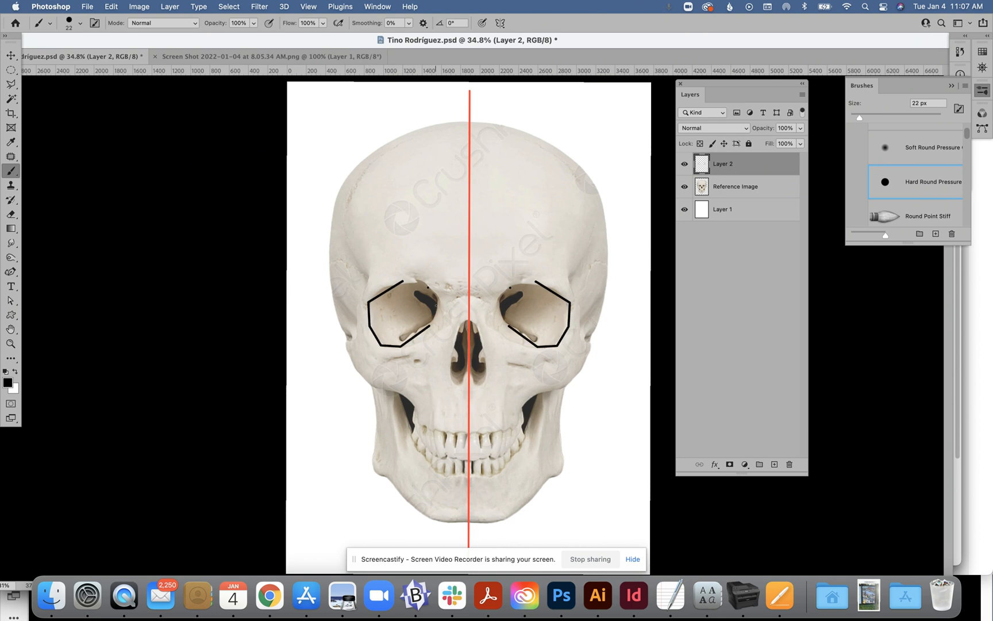
{"action": "left_click", "coordinate": [440, 300], "text": "shift"}
{"action": "left_click", "coordinate": [426, 282], "text": "shift"}
{"action": "left_click", "coordinate": [404, 282], "text": "shift"}
Step: Outline the cranium with connected straight brush segments from the crown down the sides to the cheekbones
{"action": "left_click", "coordinate": [412, 133], "text": "shift"}
{"action": "left_click", "coordinate": [372, 155], "text": "shift"}
{"action": "left_click", "coordinate": [336, 202], "text": "shift"}
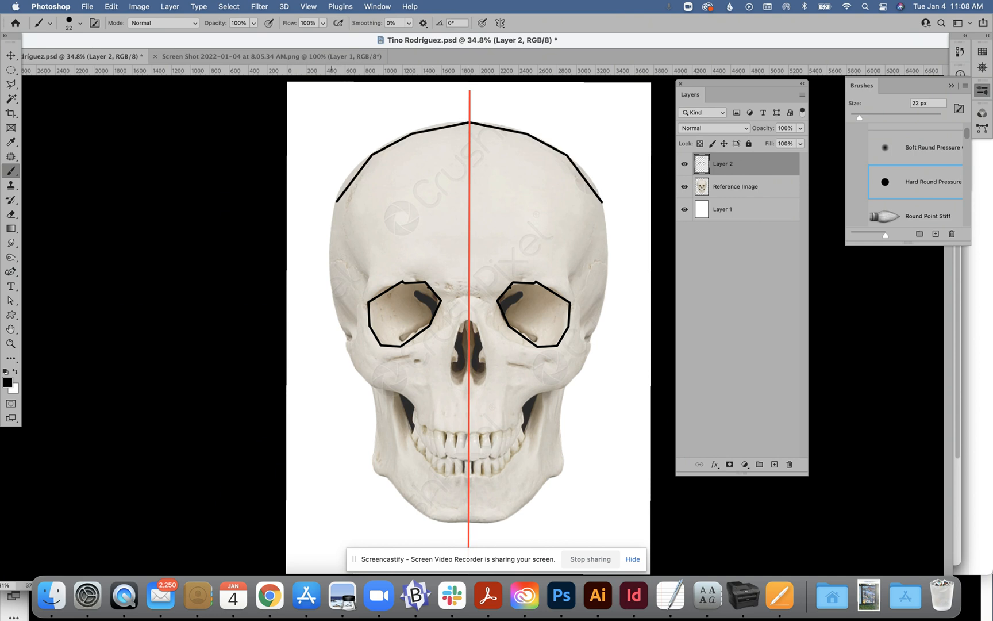
{"action": "left_click", "coordinate": [329, 258], "text": "shift"}
{"action": "left_click", "coordinate": [338, 313], "text": "shift"}
{"action": "left_click_drag", "start_coordinate": [337, 313], "coordinate": [348, 357]}
Step: Continue the straight-segment outline from the cheekbones down the jaw and close it at the centre of the chin
{"action": "left_click", "coordinate": [357, 372], "text": "shift"}
{"action": "left_click", "coordinate": [370, 384], "text": "shift"}
{"action": "left_click", "coordinate": [376, 409], "text": "shift"}
{"action": "left_click", "coordinate": [377, 453], "text": "shift"}
{"action": "left_click", "coordinate": [371, 475], "text": "shift"}
{"action": "left_click", "coordinate": [385, 482], "text": "shift"}
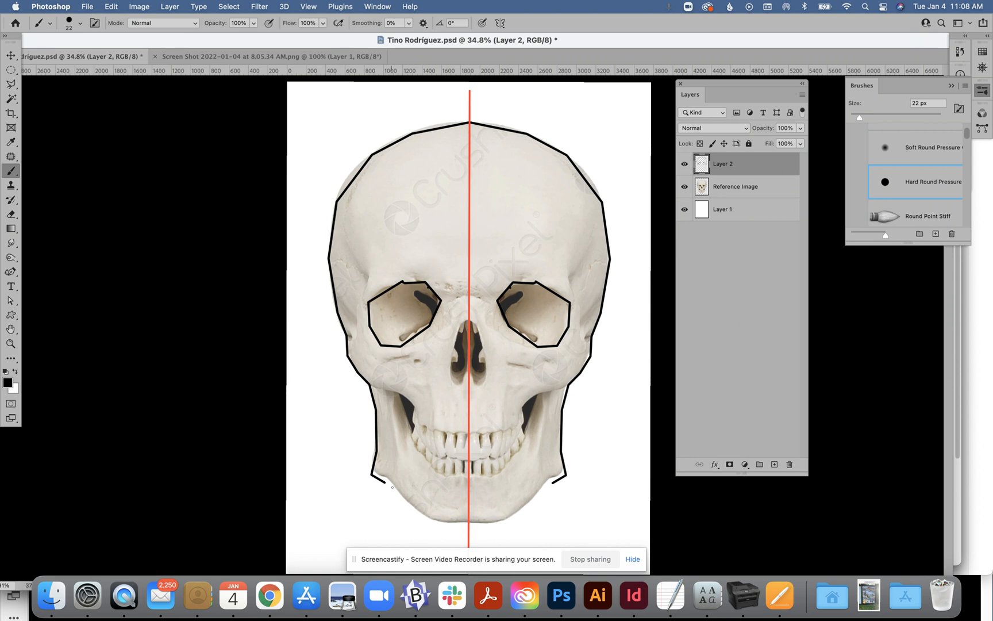
{"action": "left_click", "coordinate": [399, 493], "text": "shift"}
{"action": "left_click", "coordinate": [410, 501], "text": "shift"}
{"action": "left_click", "coordinate": [422, 514], "text": "shift"}
{"action": "left_click", "coordinate": [438, 518], "text": "shift"}
{"action": "left_click", "coordinate": [457, 522], "text": "shift"}
{"action": "left_click", "coordinate": [469, 522], "text": "shift"}
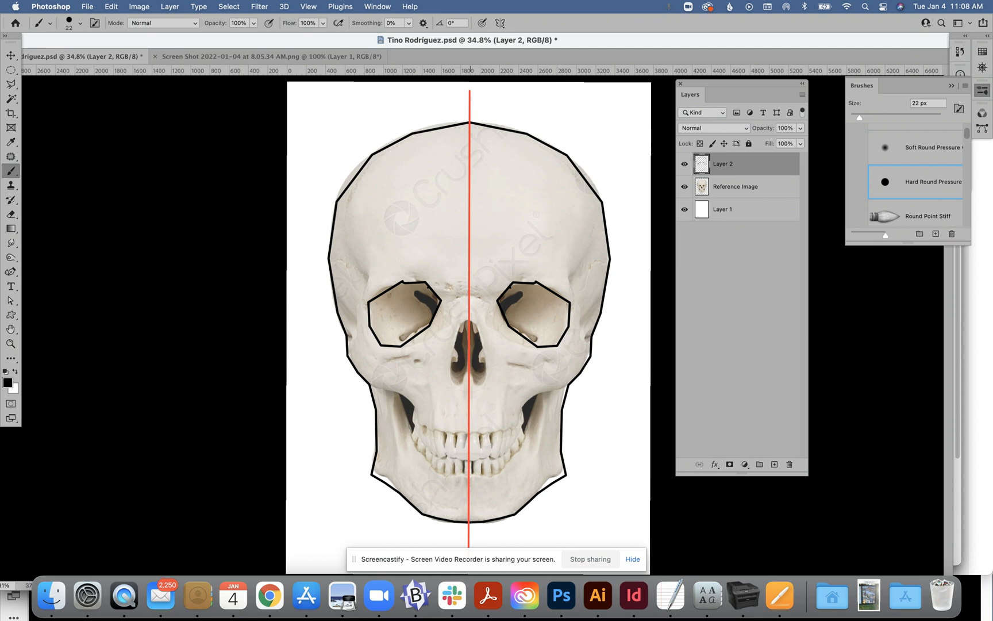
Step: Check the line work with the Reference Image layer hidden, show it again, and trace the nasal cavity freehand
{"action": "left_click", "coordinate": [683, 187]}
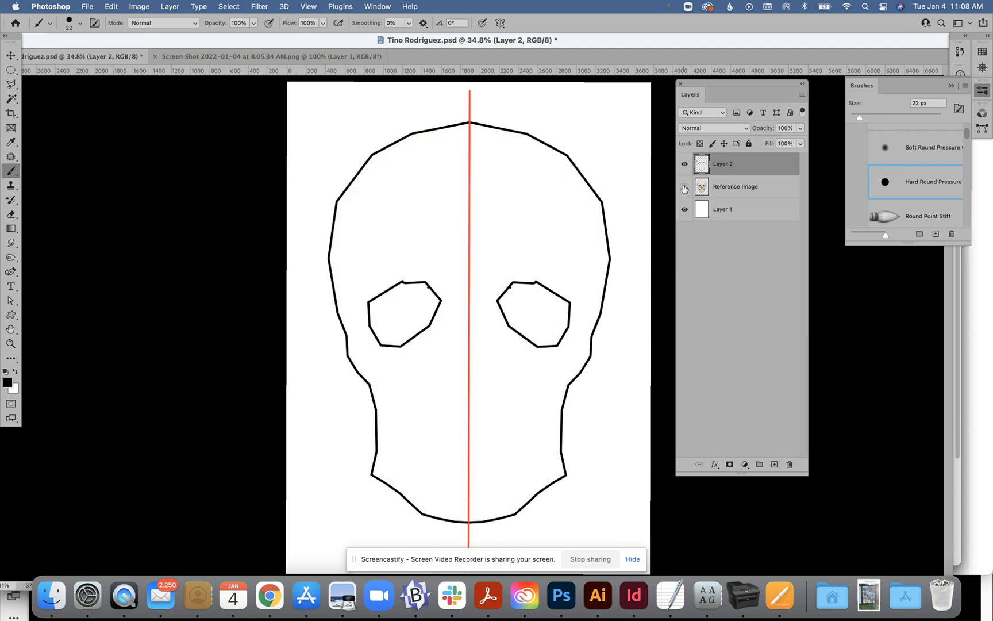
{"action": "left_click", "coordinate": [684, 186]}
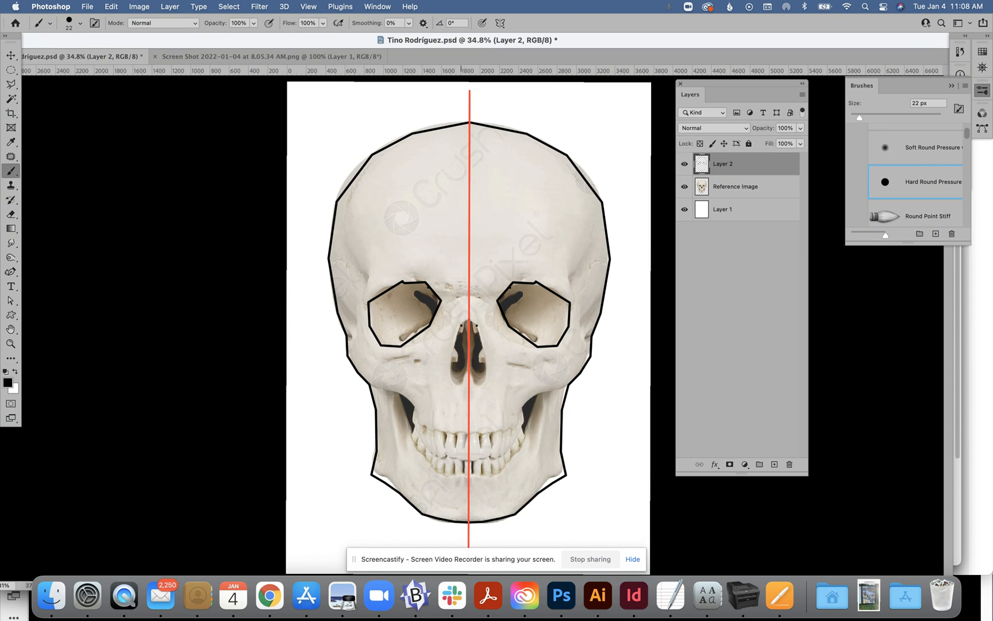
{"action": "mouse_move", "coordinate": [454, 343]}
{"action": "left_mouse_down"}
{"action": "mouse_move", "coordinate": [448, 384]}
{"action": "mouse_move", "coordinate": [467, 383]}
{"action": "left_mouse_up"}
{"action": "left_click_drag", "start_coordinate": [484, 347], "coordinate": [471, 317]}
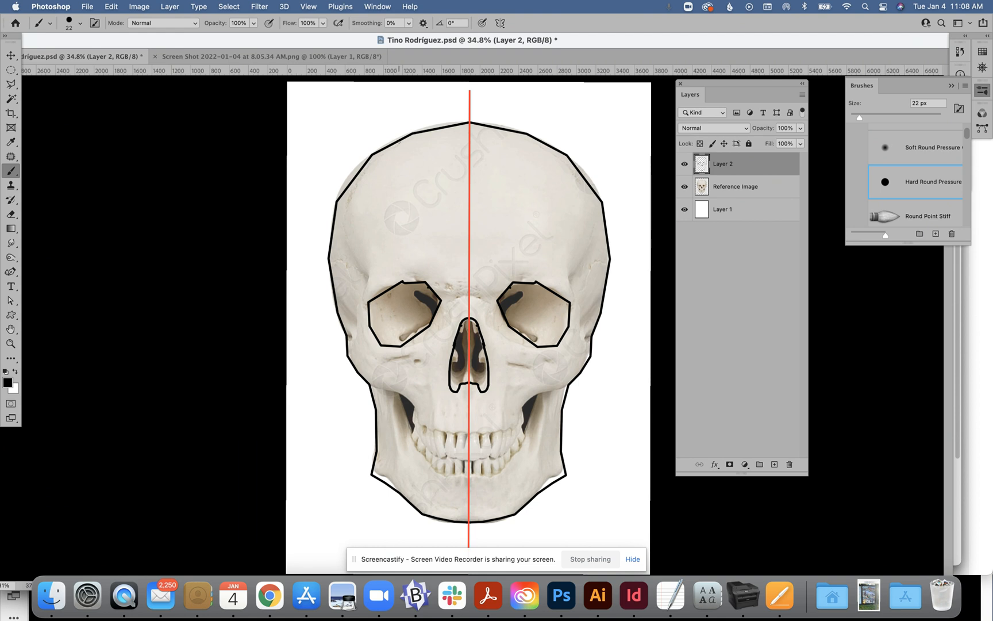
Step: Draw a mirrored cluster of pointed leaves with centre veins fanning down from the upper skull outline onto the forehead
{"action": "mouse_move", "coordinate": [401, 141]}
{"action": "left_mouse_down"}
{"action": "mouse_move", "coordinate": [390, 173]}
{"action": "mouse_move", "coordinate": [422, 214]}
{"action": "mouse_move", "coordinate": [412, 151]}
{"action": "mouse_move", "coordinate": [403, 142]}
{"action": "mouse_move", "coordinate": [422, 210]}
{"action": "left_mouse_up"}
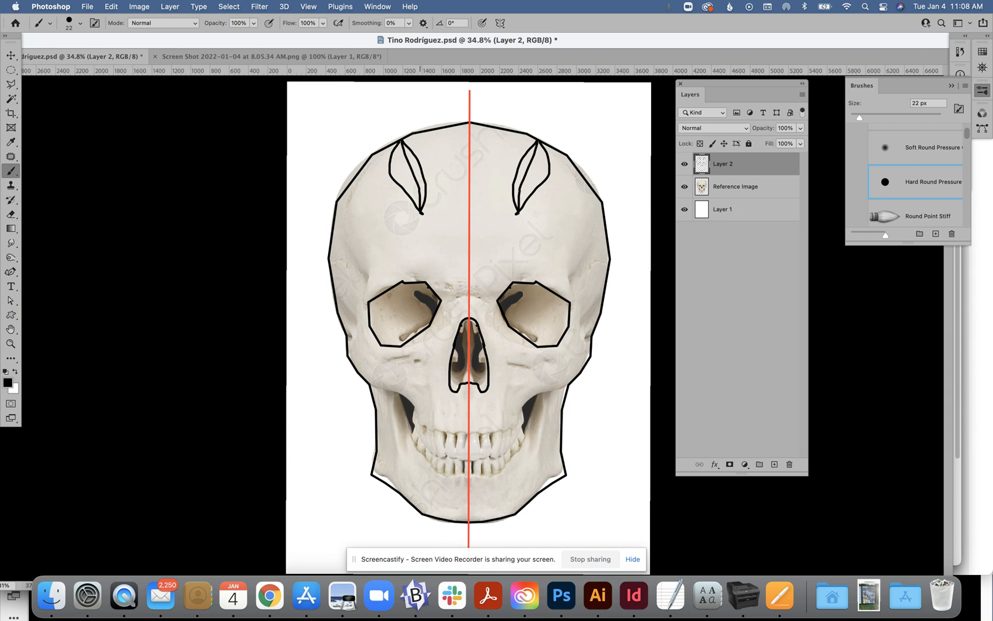
{"action": "mouse_move", "coordinate": [403, 139]}
{"action": "left_mouse_down"}
{"action": "mouse_move", "coordinate": [417, 131]}
{"action": "mouse_move", "coordinate": [447, 141]}
{"action": "mouse_move", "coordinate": [452, 166]}
{"action": "mouse_move", "coordinate": [420, 158]}
{"action": "mouse_move", "coordinate": [432, 146]}
{"action": "mouse_move", "coordinate": [456, 166]}
{"action": "left_mouse_up"}
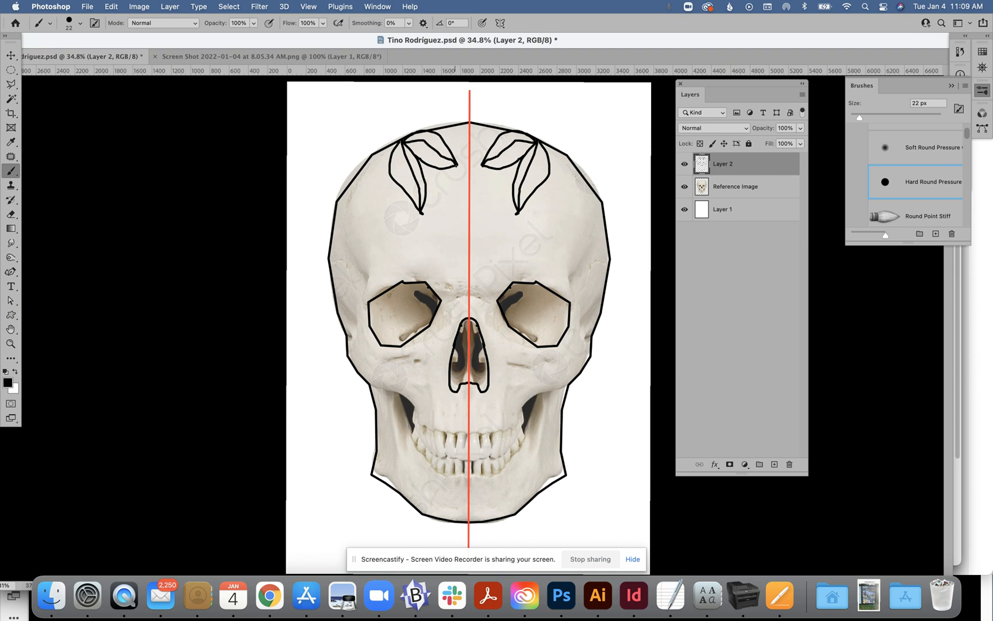
{"action": "mouse_move", "coordinate": [384, 148]}
{"action": "left_mouse_down"}
{"action": "mouse_move", "coordinate": [356, 217]}
{"action": "mouse_move", "coordinate": [368, 231]}
{"action": "mouse_move", "coordinate": [388, 211]}
{"action": "mouse_move", "coordinate": [392, 179]}
{"action": "left_mouse_up"}
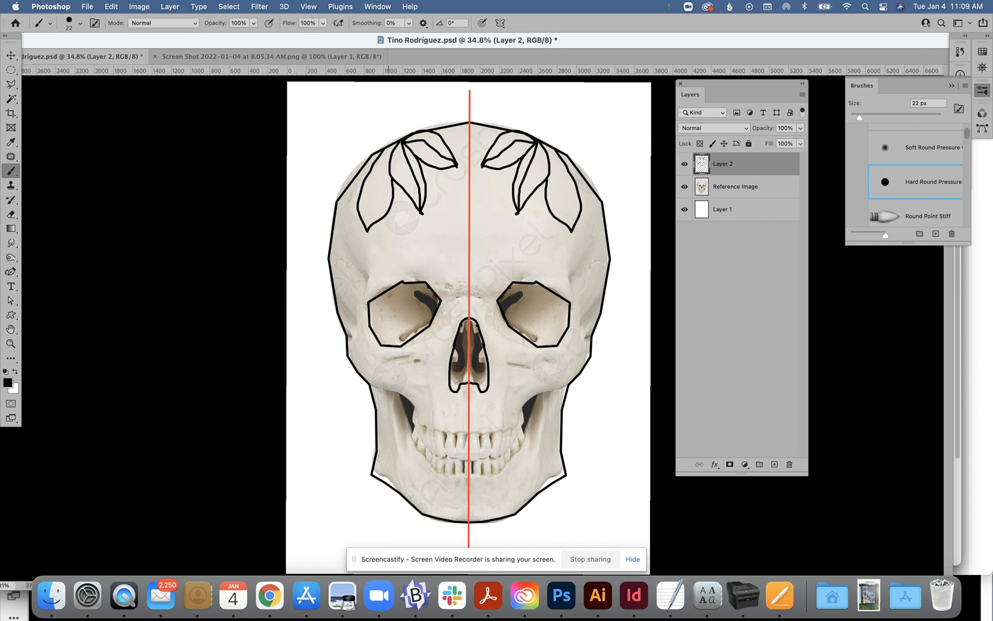
{"action": "left_click_drag", "start_coordinate": [385, 160], "coordinate": [369, 217]}
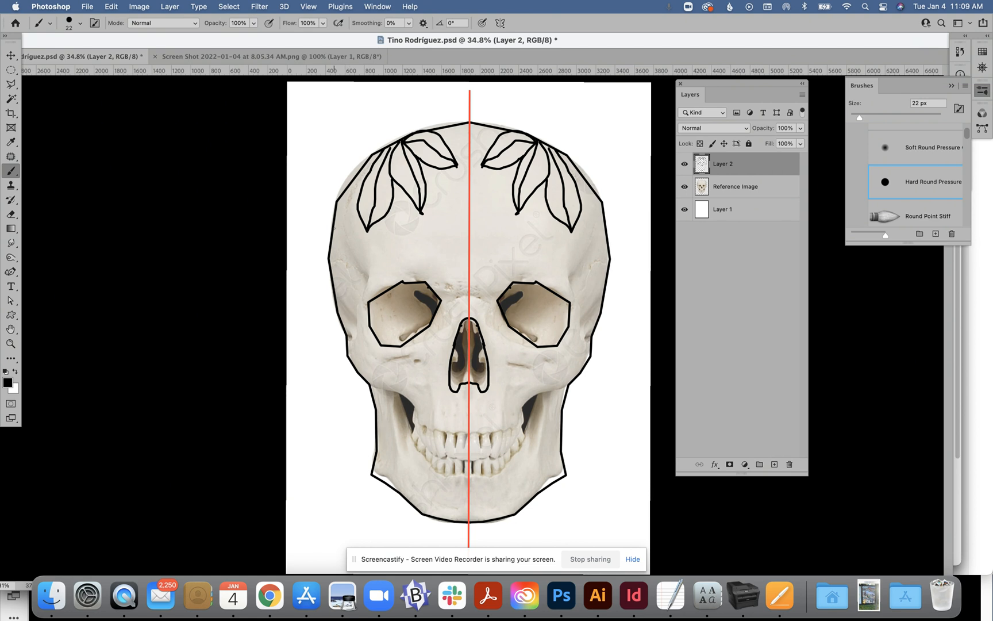
Step: Draw a mirrored leaf with a centre vein at the temples and another on the cheekbones
{"action": "mouse_move", "coordinate": [335, 228]}
{"action": "left_mouse_down"}
{"action": "mouse_move", "coordinate": [367, 255]}
{"action": "mouse_move", "coordinate": [359, 285]}
{"action": "mouse_move", "coordinate": [333, 250]}
{"action": "mouse_move", "coordinate": [333, 227]}
{"action": "mouse_move", "coordinate": [360, 286]}
{"action": "left_mouse_up"}
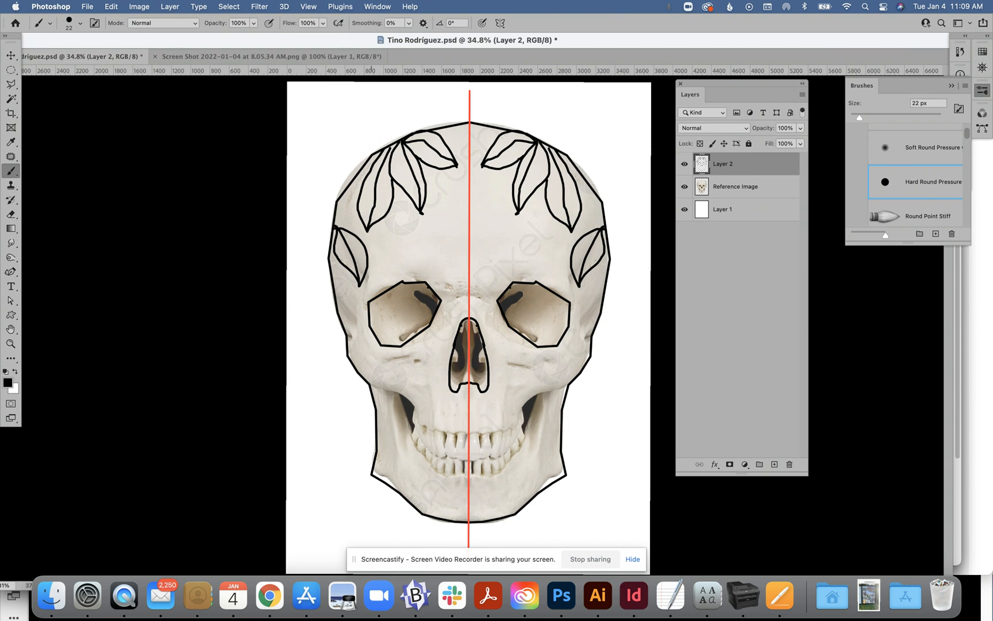
{"action": "mouse_move", "coordinate": [372, 389]}
{"action": "left_mouse_down"}
{"action": "mouse_move", "coordinate": [389, 365]}
{"action": "mouse_move", "coordinate": [392, 413]}
{"action": "mouse_move", "coordinate": [381, 415]}
{"action": "left_mouse_up"}
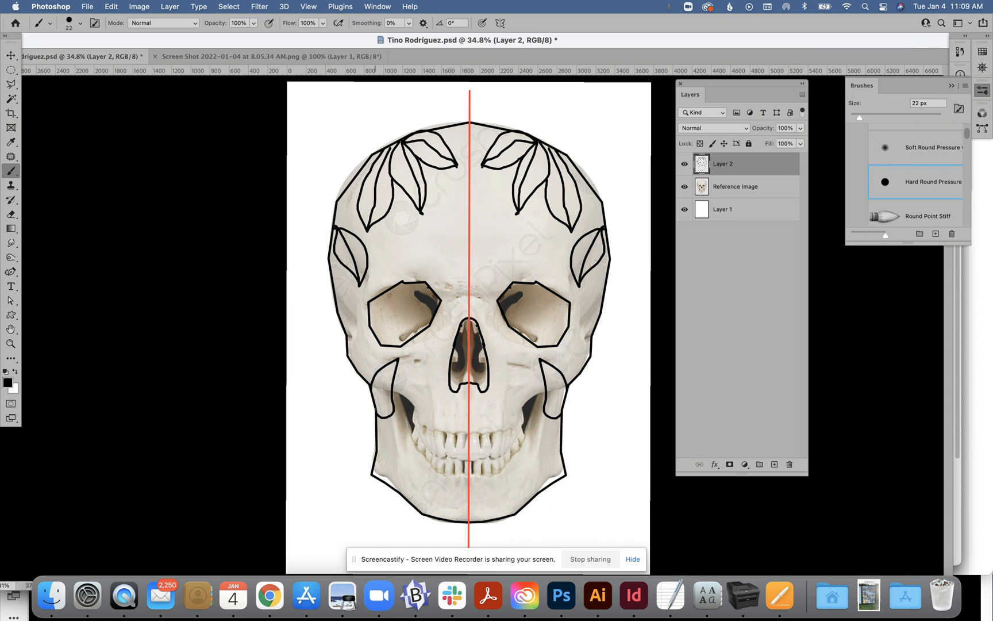
{"action": "left_click_drag", "start_coordinate": [375, 406], "coordinate": [396, 362]}
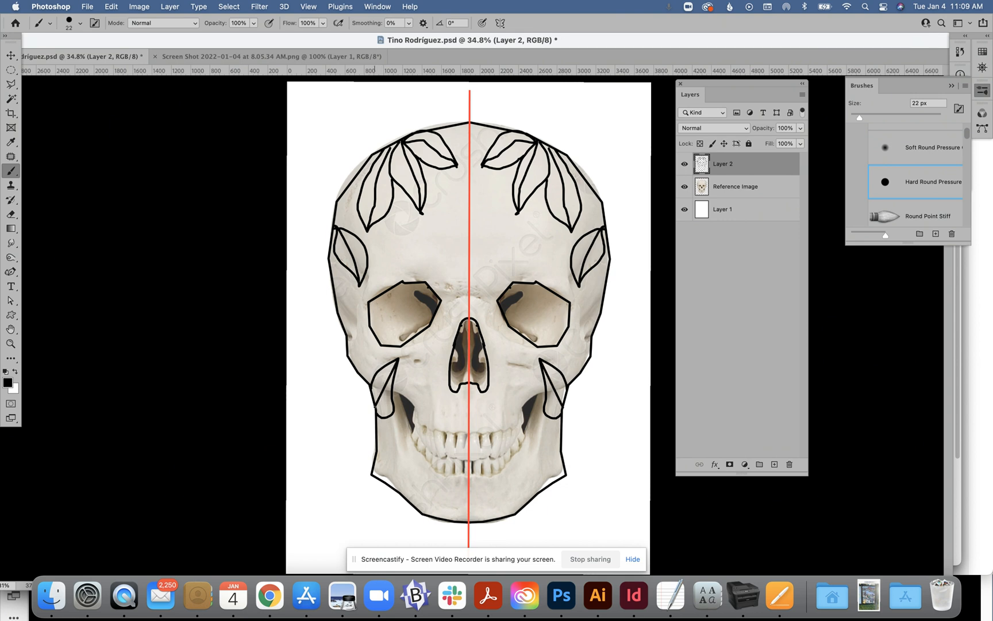